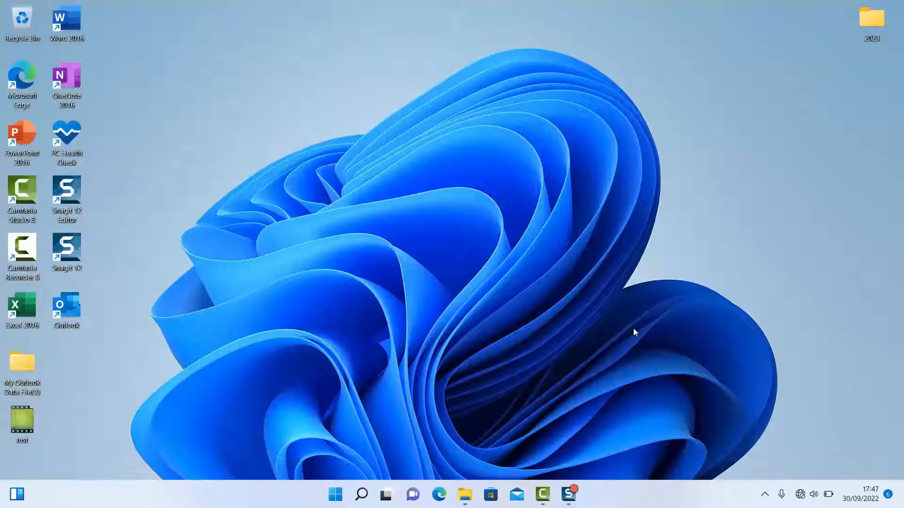
Step: Open This PC in a maximized File Explorer window and check the free space and total size of the ESD-ISO (H:) drive
double_click(7, 19)
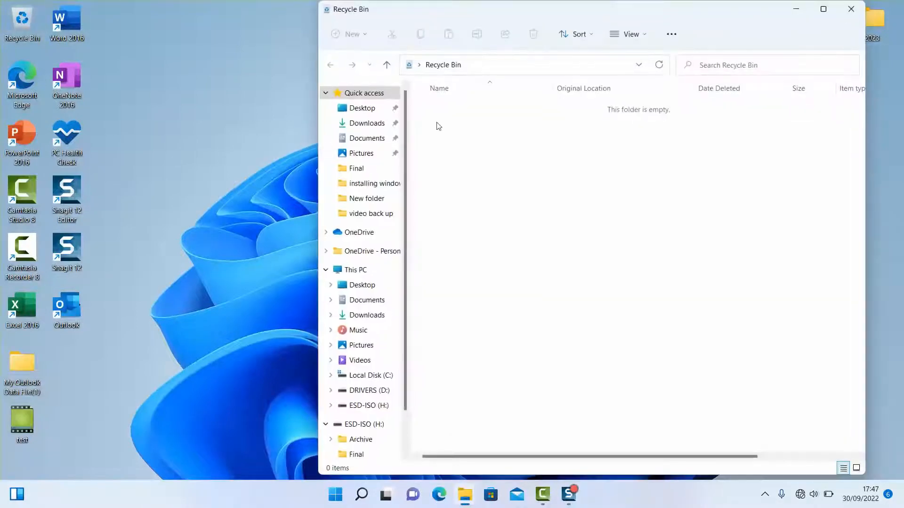
click(361, 272)
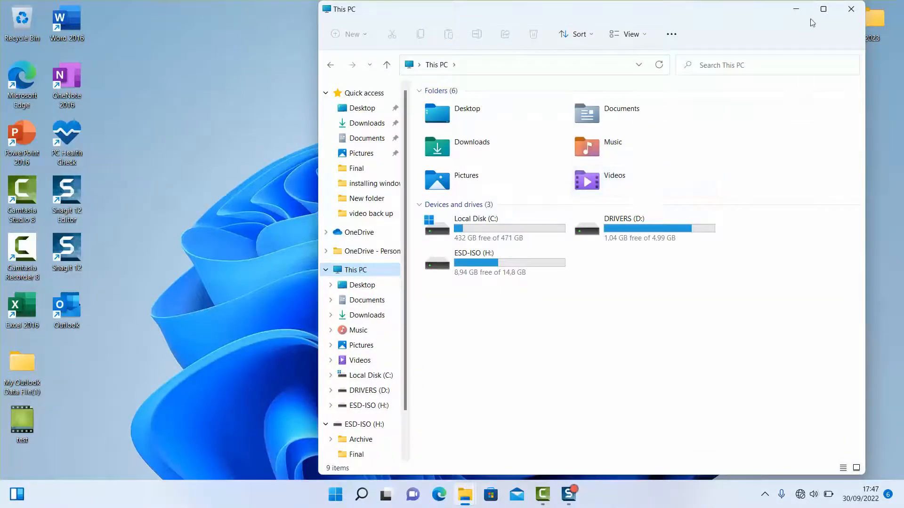
click(822, 11)
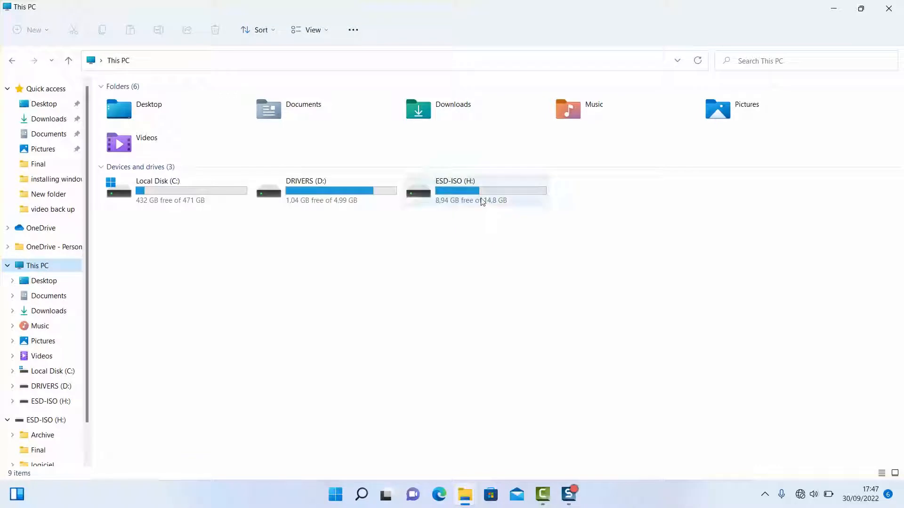
mouse_move(482, 201)
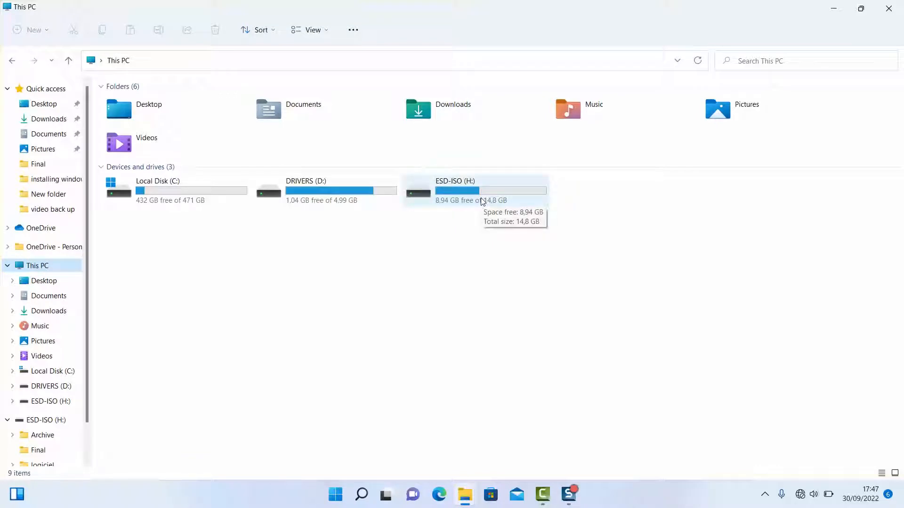
click(464, 203)
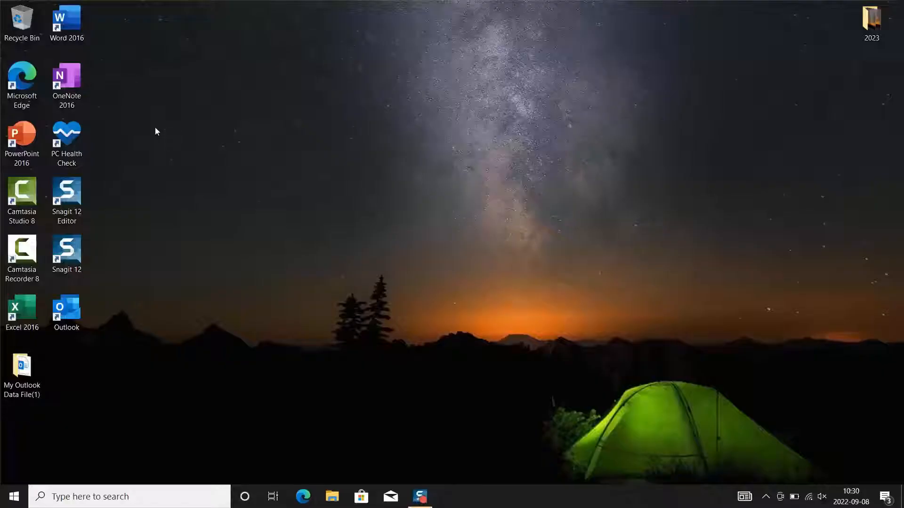
Step: Switch to Microsoft Edge, search the web for "download windows 11" and open Microsoft's Download Windows 11 page
double_click(14, 81)
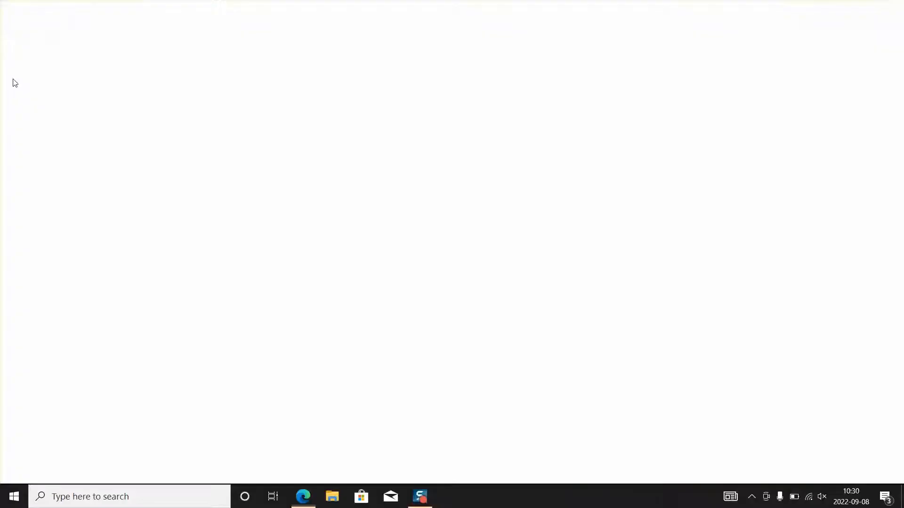
text(d)
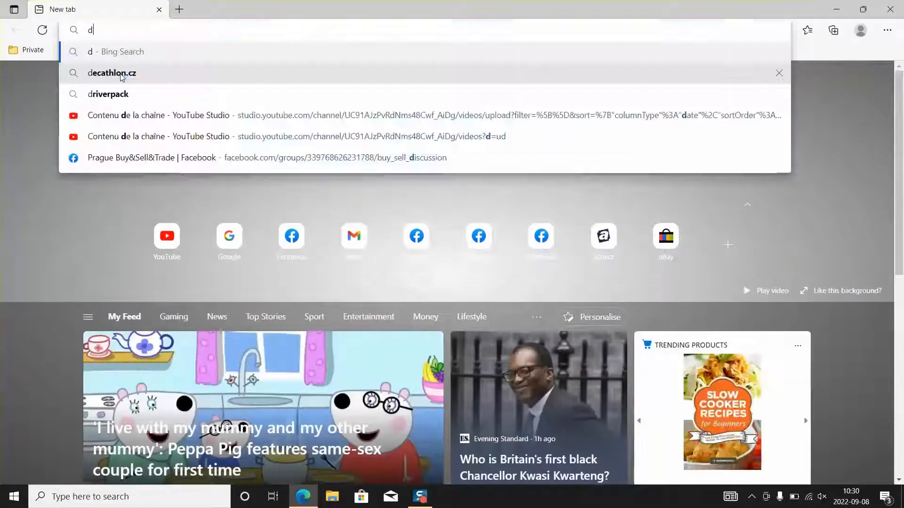
text(downl)
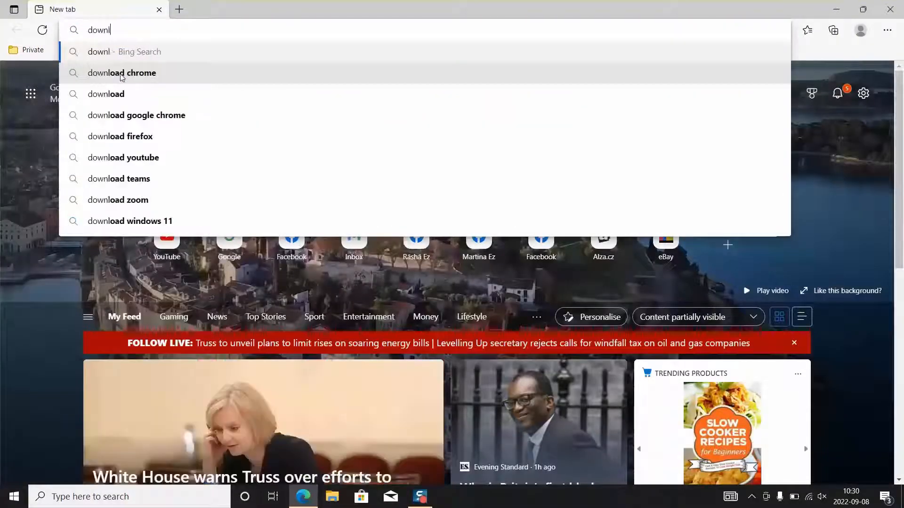
text(oad windows 11)
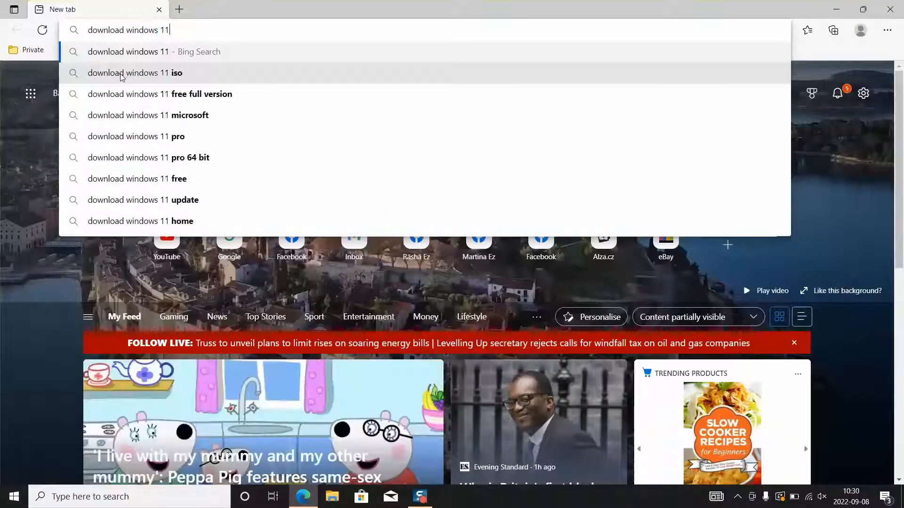
key(Return)
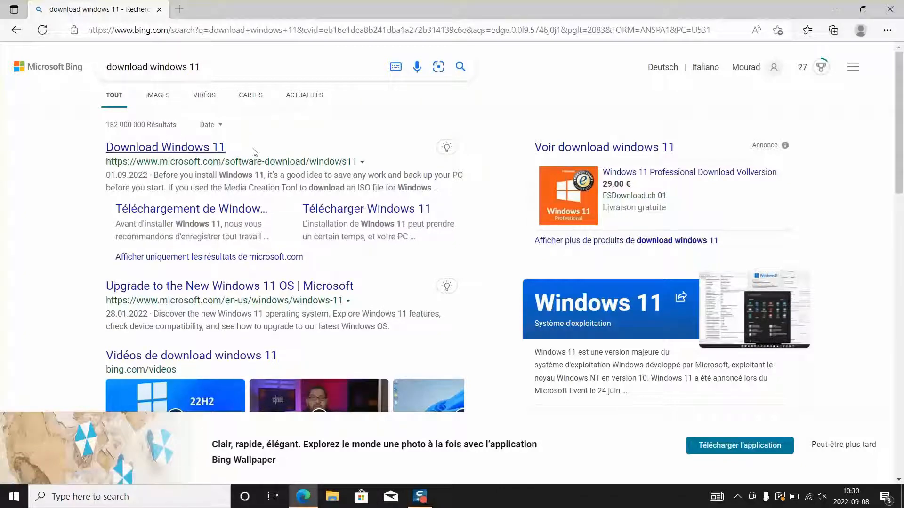
click(201, 152)
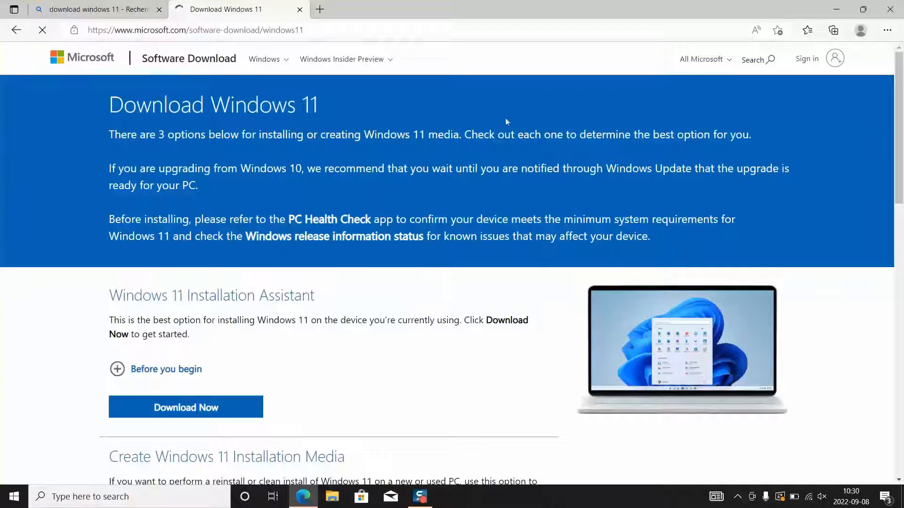
Step: Review the Installation Assistant, Installation Media and Disk Image (ISO) options on the Download Windows 11 page
scroll(391, 302, down, 3)
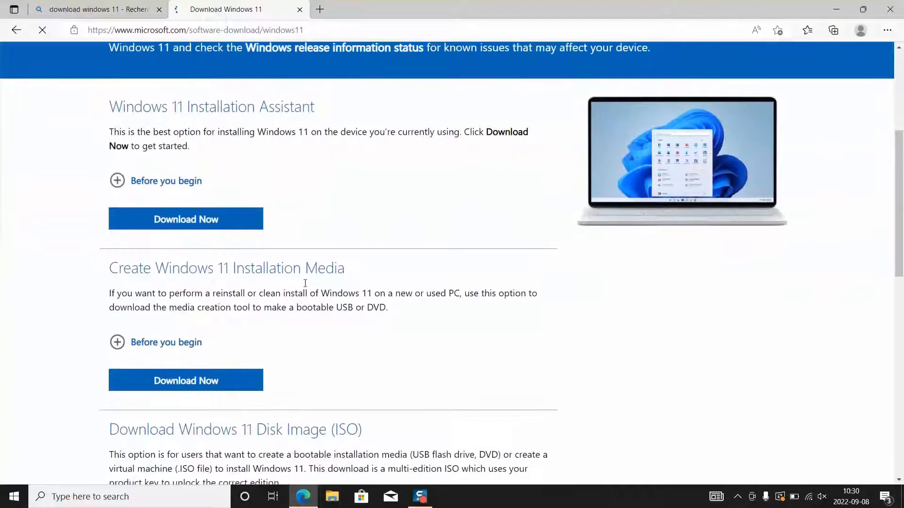
scroll(305, 283, down, 3)
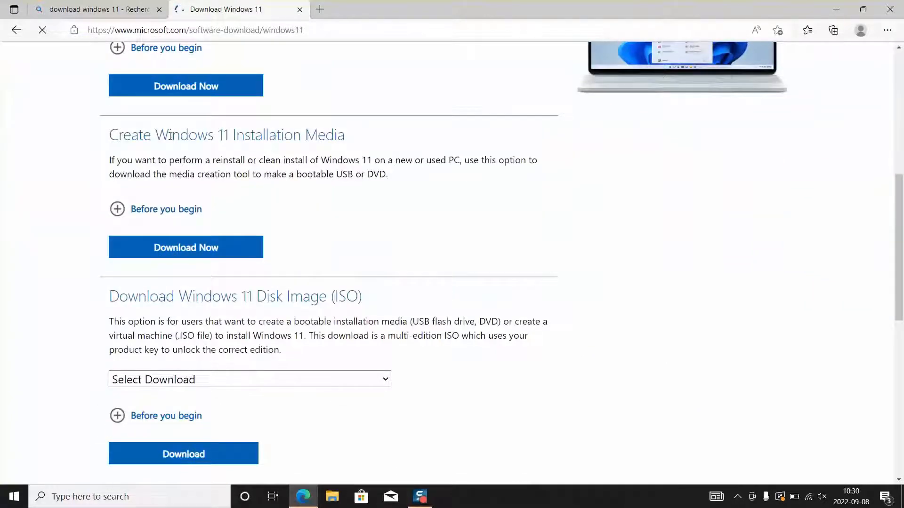
scroll(188, 142, up, 3)
drag(109, 174, 322, 183)
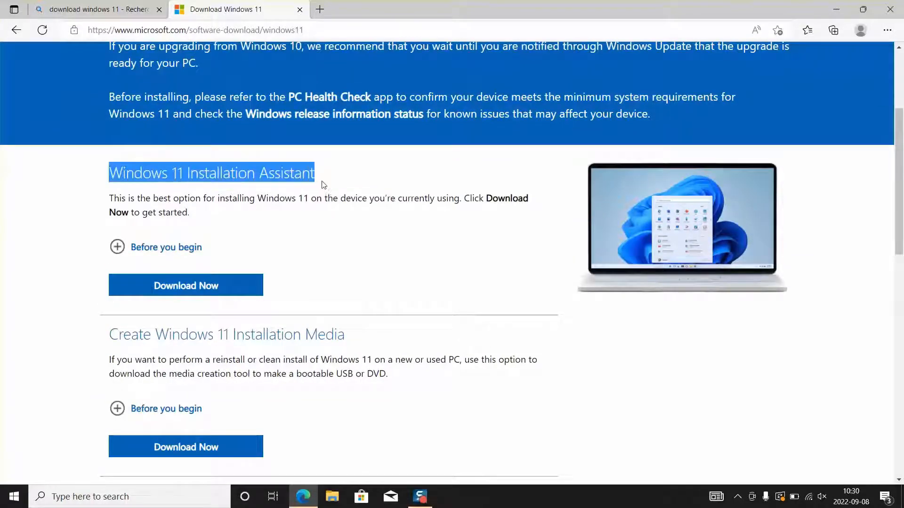
scroll(299, 179, down, 6)
scroll(141, 141, up, 2)
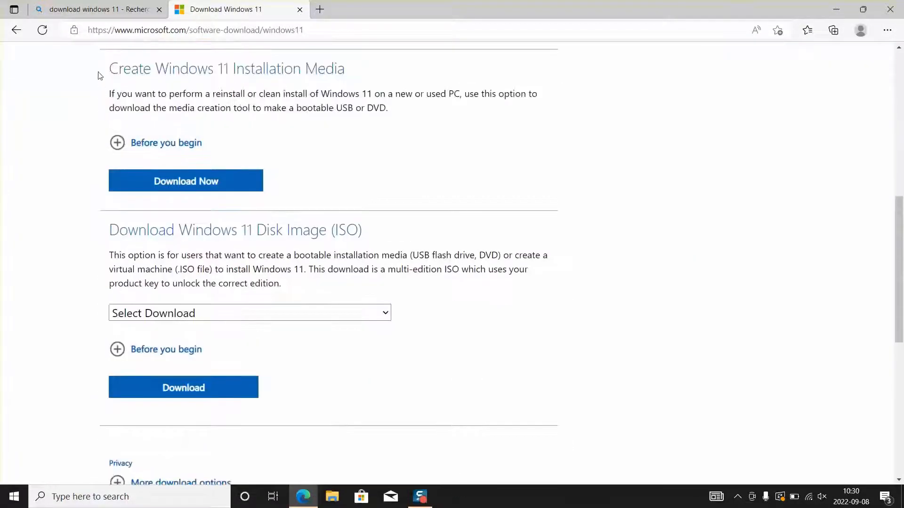
drag(98, 70, 346, 68)
drag(87, 225, 374, 229)
click(57, 188)
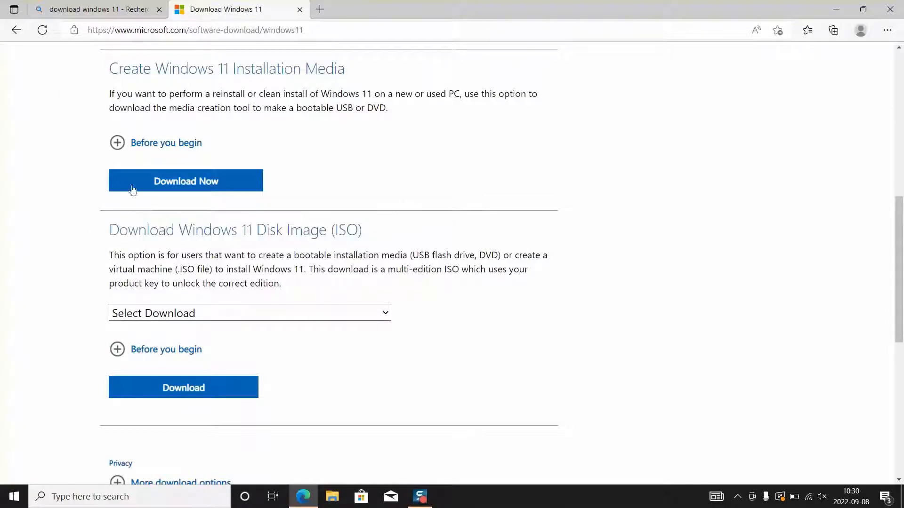
Step: Download the Windows 11 installation media tool and save it as MediaCreationToolW11 on the ESD-ISO (G:) drive
click(160, 186)
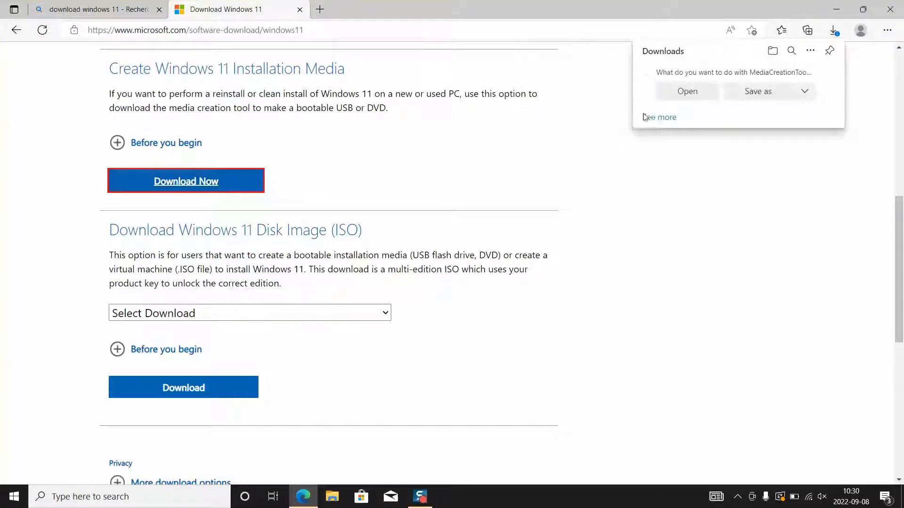
click(768, 95)
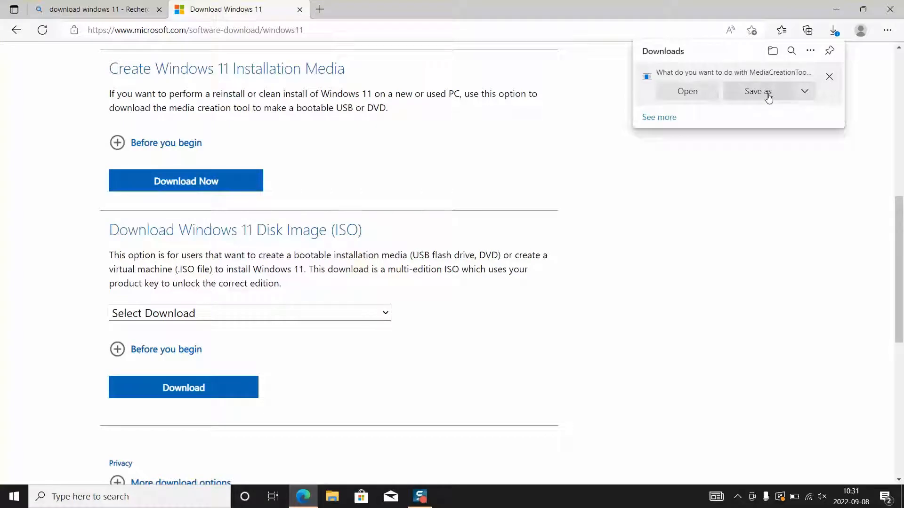
click(768, 95)
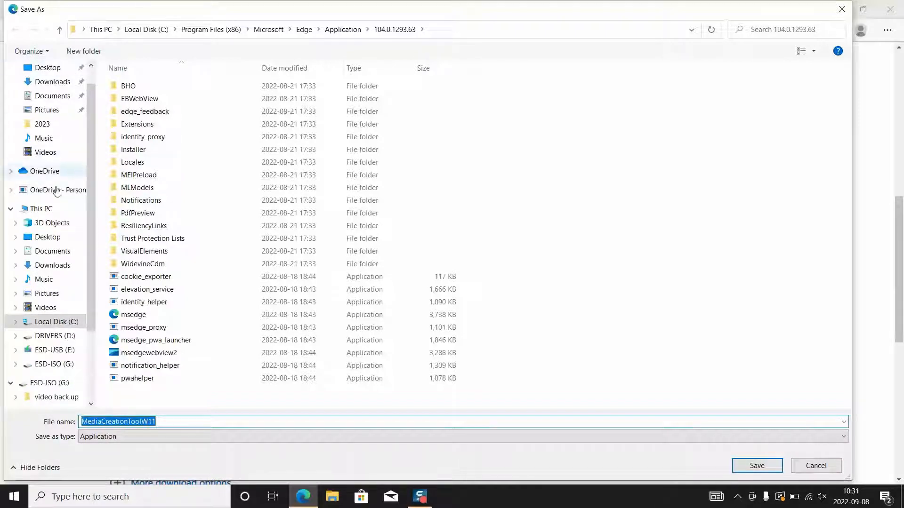
click(47, 210)
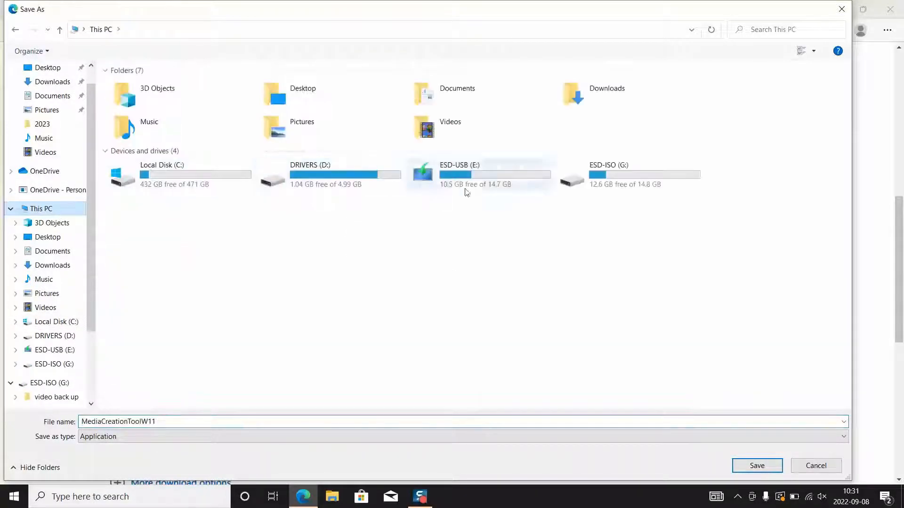
double_click(599, 187)
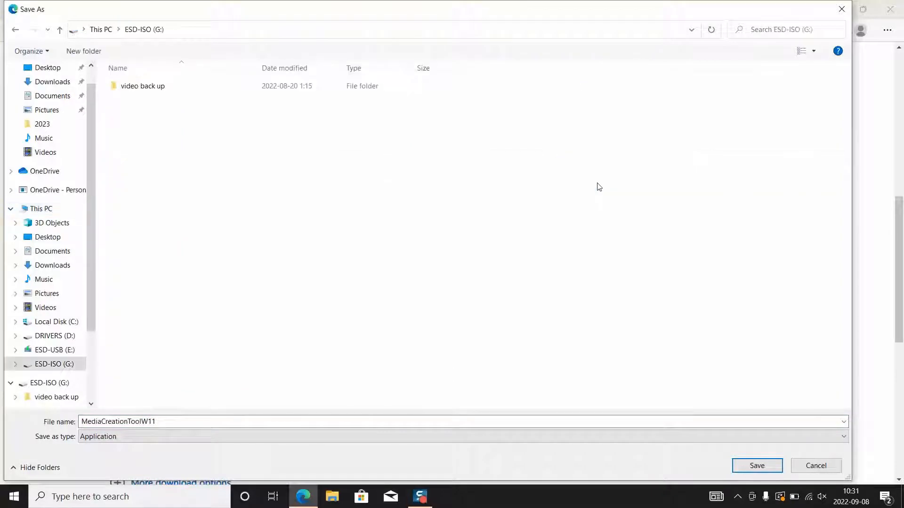
click(757, 466)
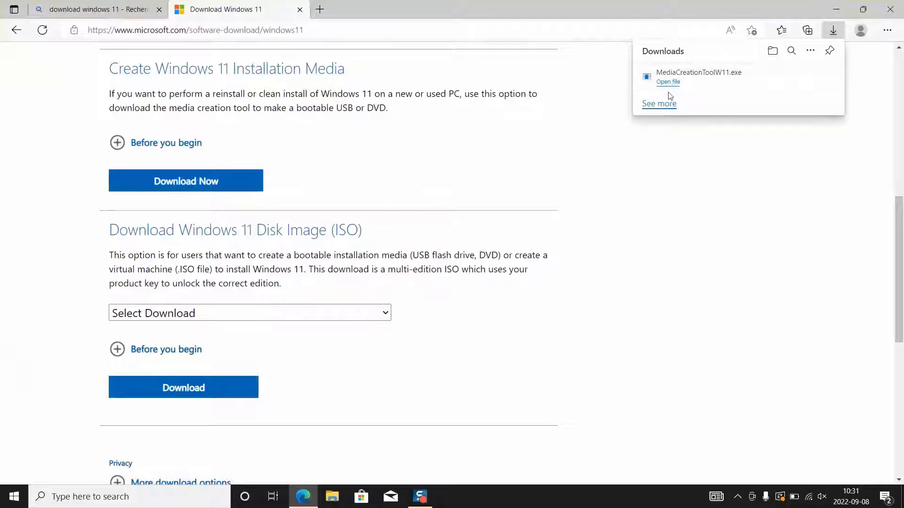
Step: Launch the downloaded MediaCreationToolW11.exe, read through the Microsoft software license terms and accept them
click(396, 307)
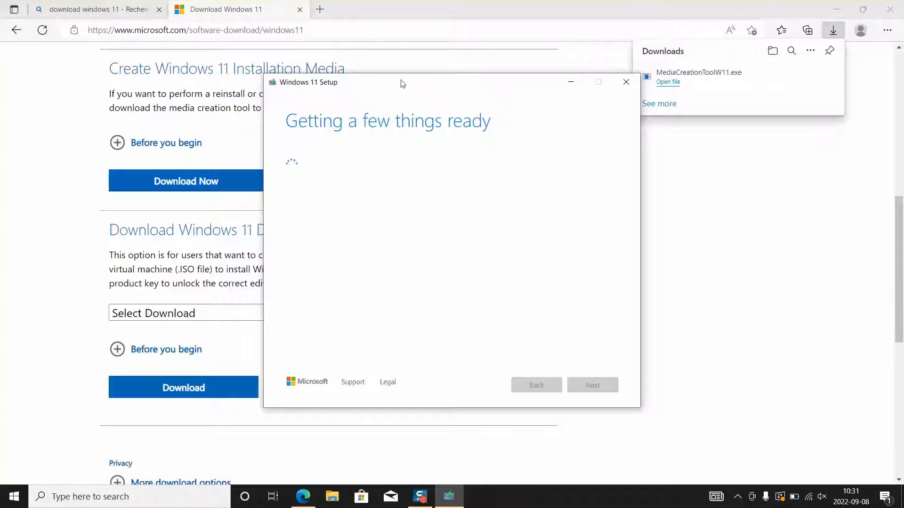
drag(400, 83, 329, 57)
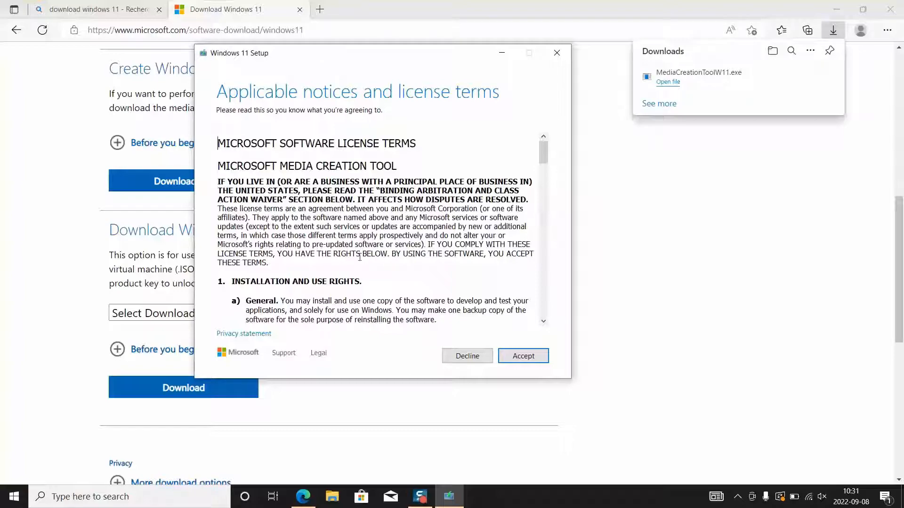
scroll(360, 257, down, 10)
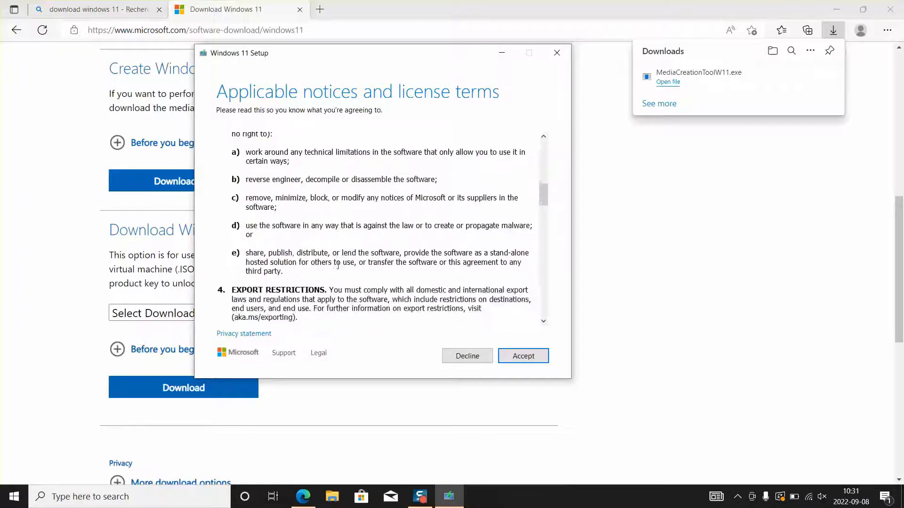
scroll(338, 266, down, 15)
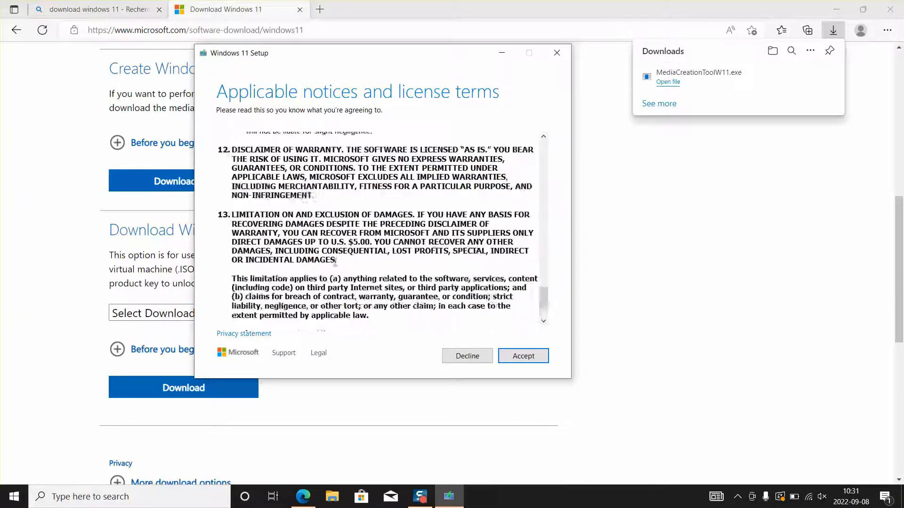
scroll(335, 263, down, 3)
click(504, 357)
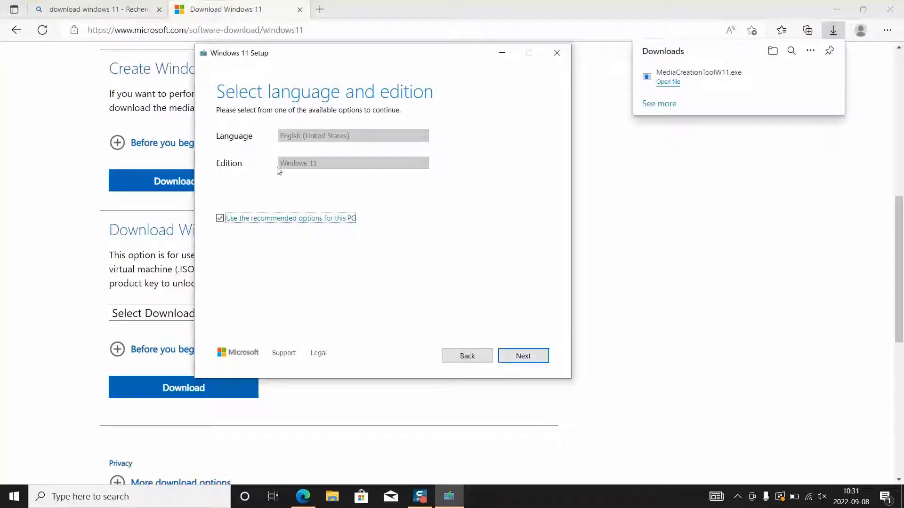
Step: Turn off the recommended options to view the available languages and editions, and turn the recommended options back on
click(220, 219)
click(338, 137)
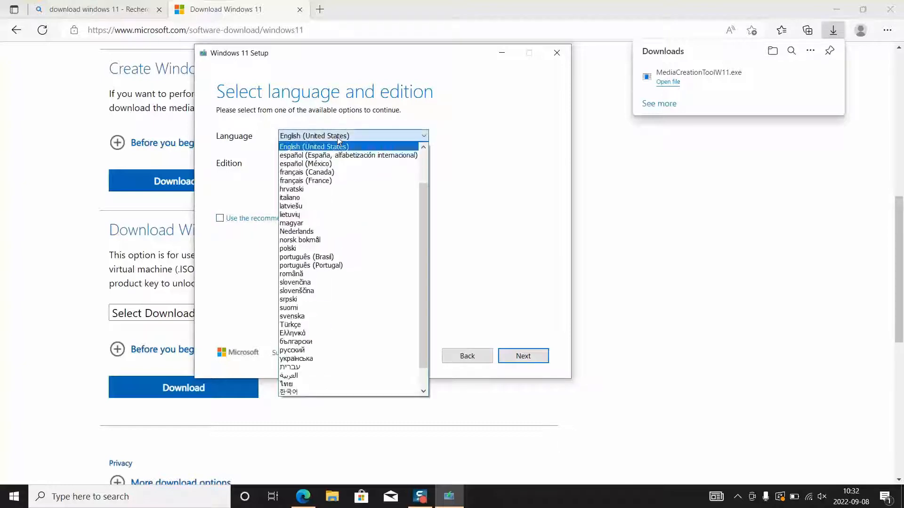
click(476, 214)
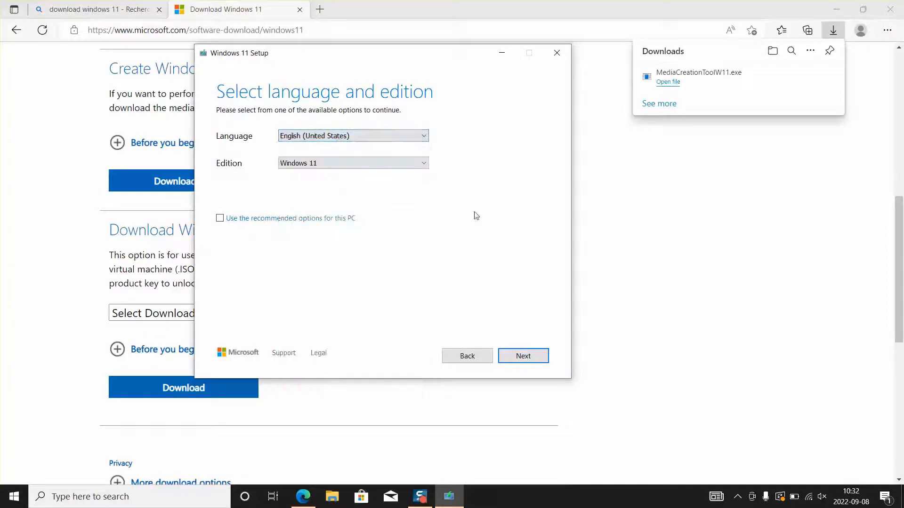
click(372, 166)
click(371, 174)
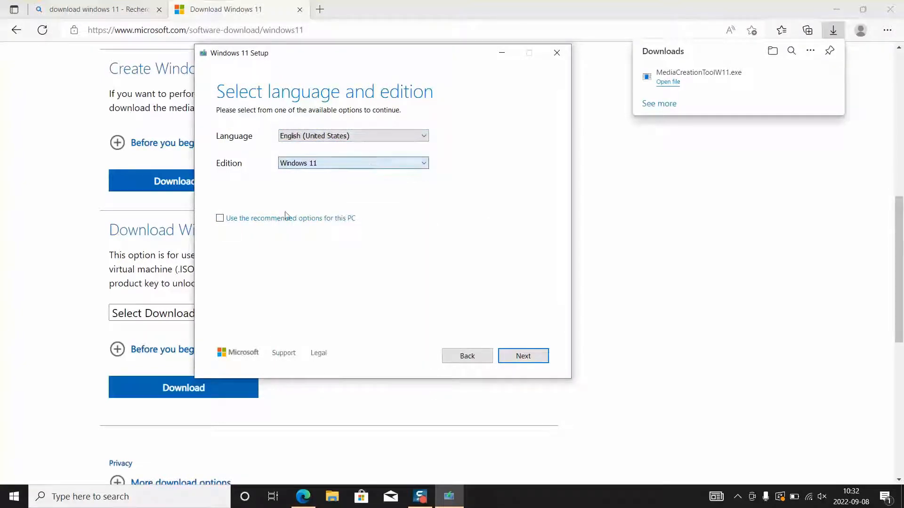
click(220, 219)
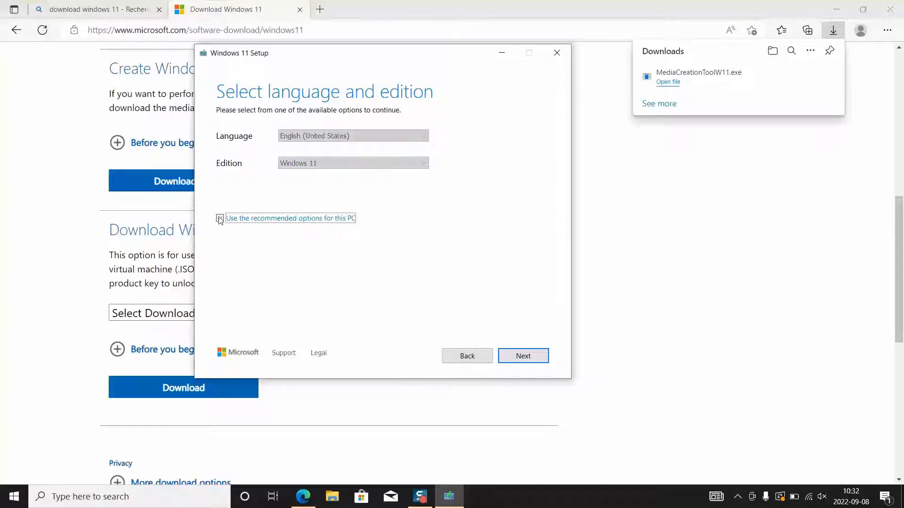
Step: Continue with the recommended language and edition, and choose USB flash drive as the installation media
click(524, 356)
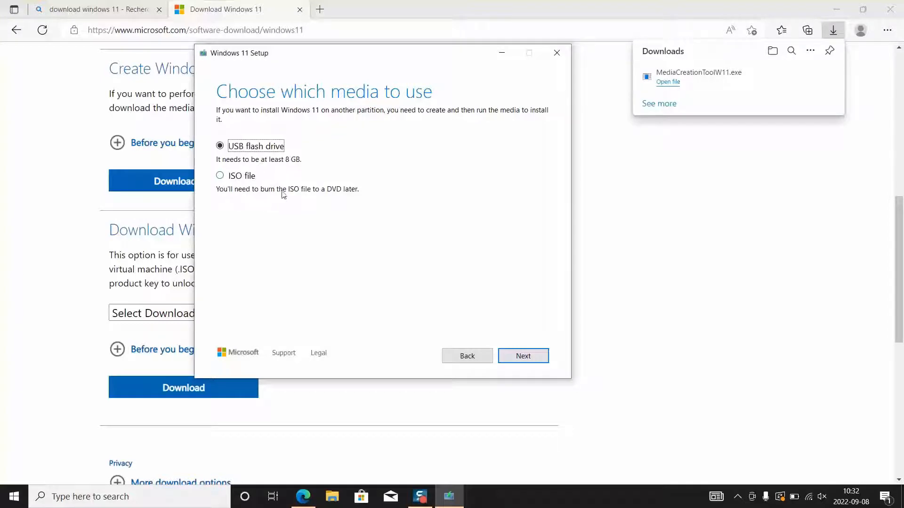
click(517, 358)
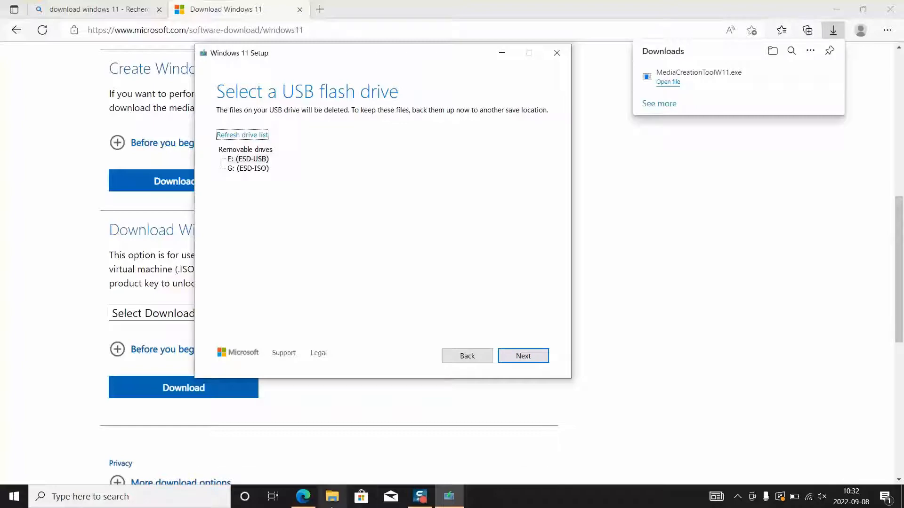
Step: Check the connected drives under This PC in File Explorer to identify the ESD-USB (E:) drive, and return to the setup window
click(333, 500)
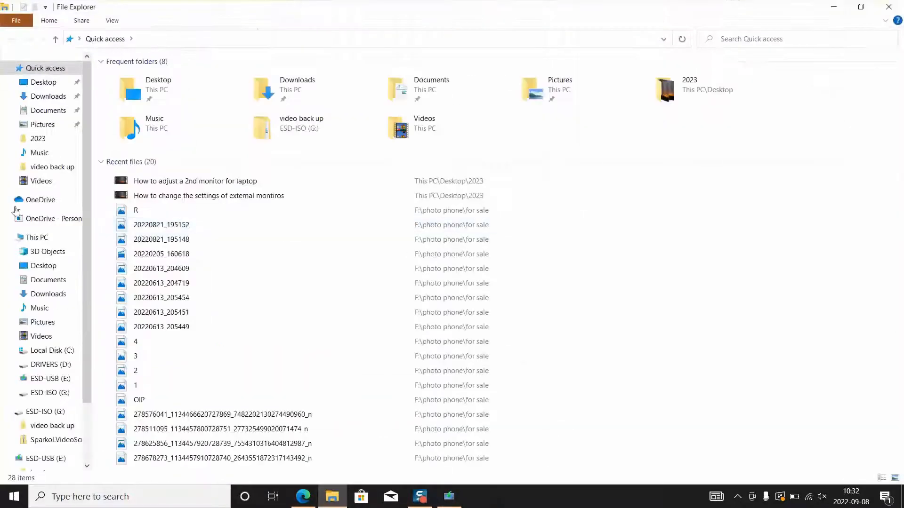
click(49, 238)
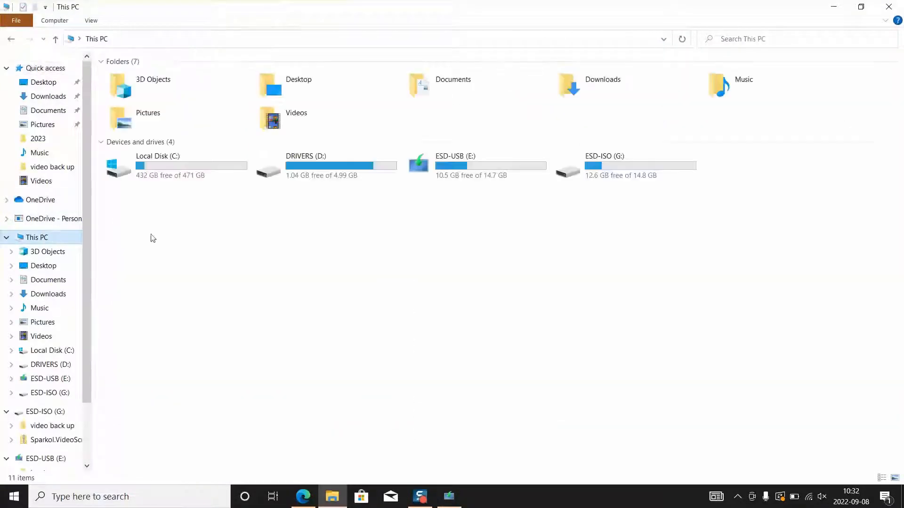
click(504, 171)
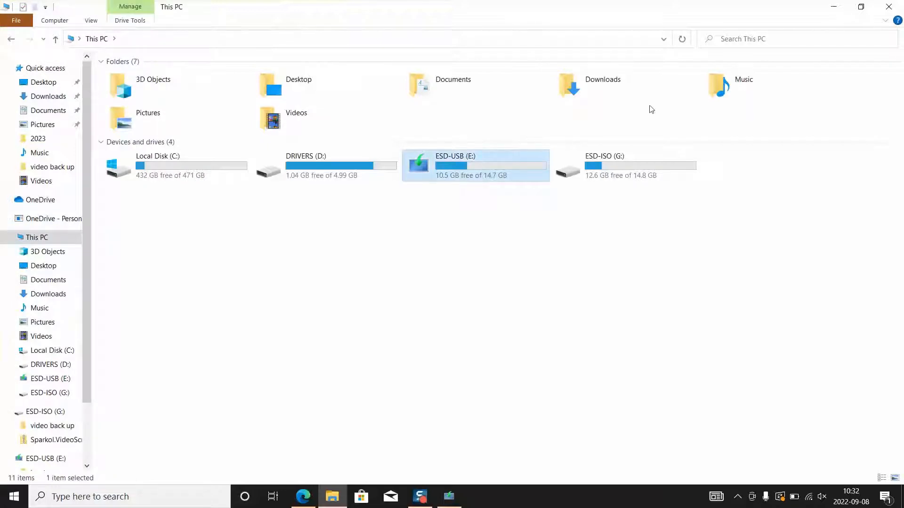
click(833, 7)
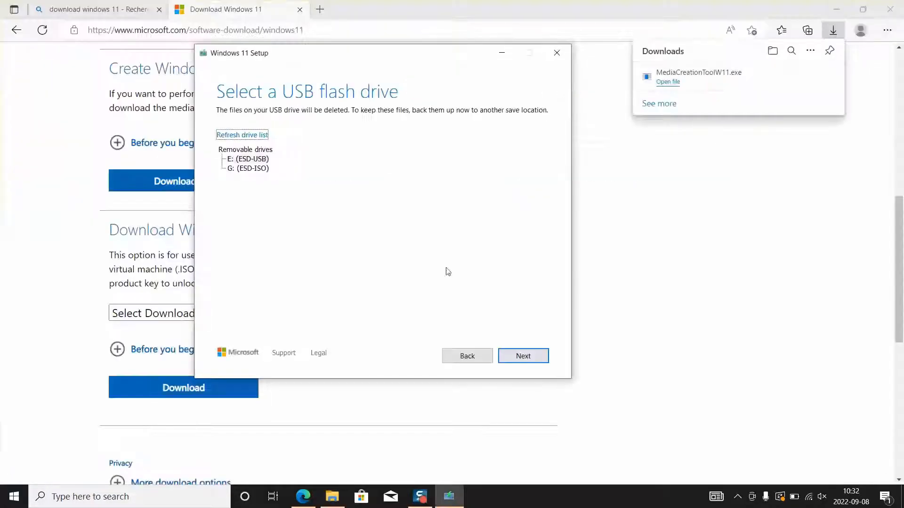
Step: Create the Windows 11 installation media on the E: (ESD-USB) flash drive and finish the media creation setup
click(530, 357)
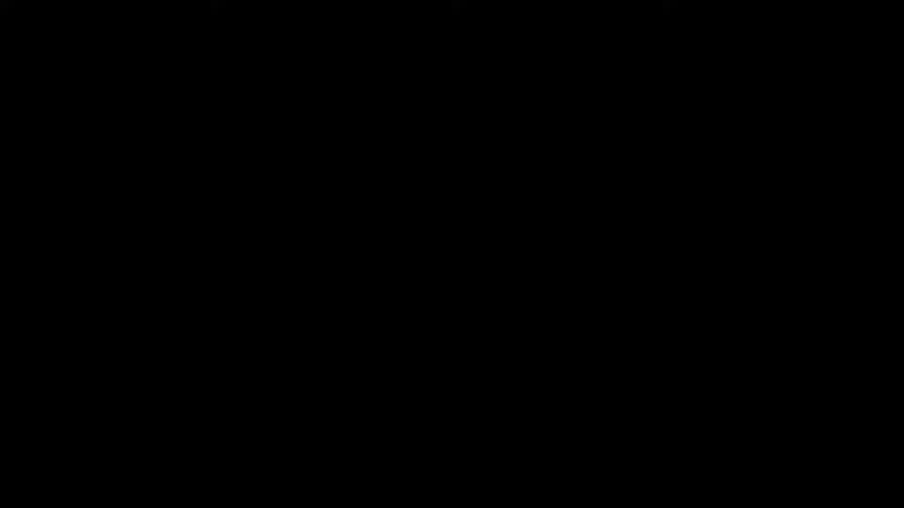
click(523, 355)
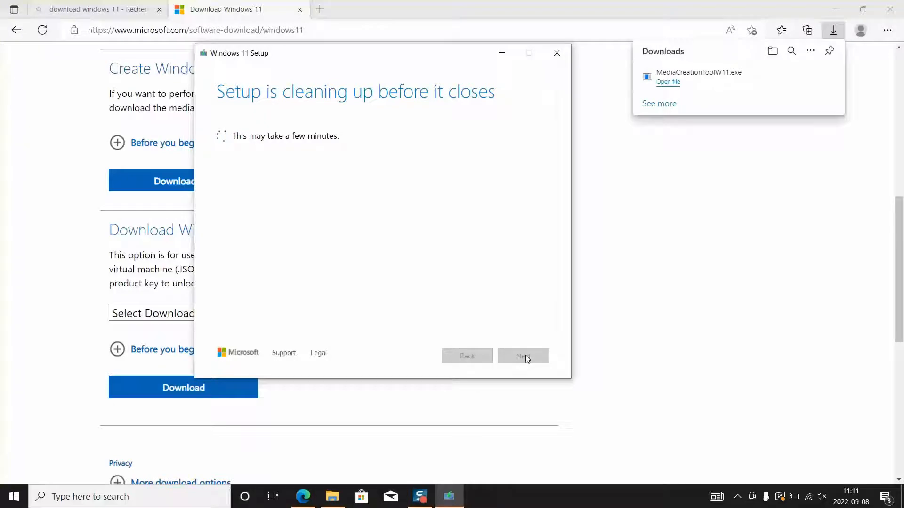
drag(269, 287, 338, 444)
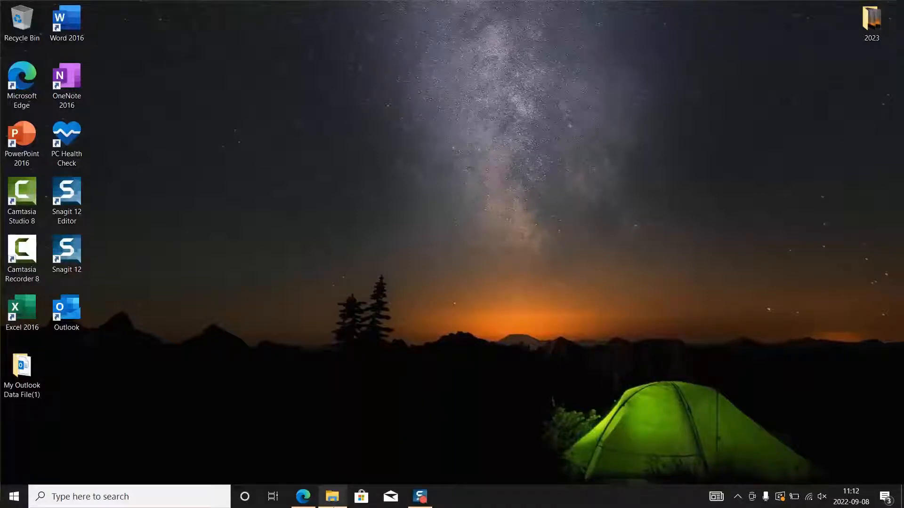
Step: Open the ESD-USB (E:) drive in File Explorer to examine the Windows 11 installation files on it
click(333, 497)
click(418, 175)
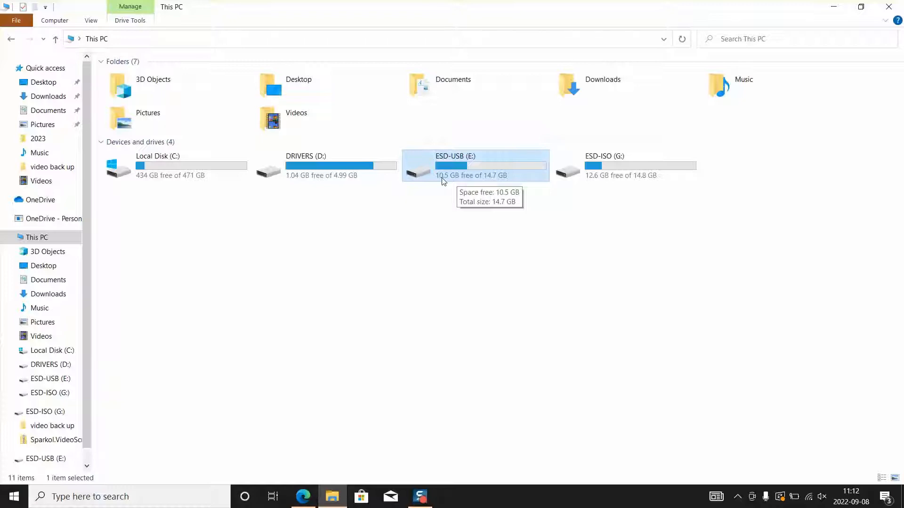
double_click(442, 181)
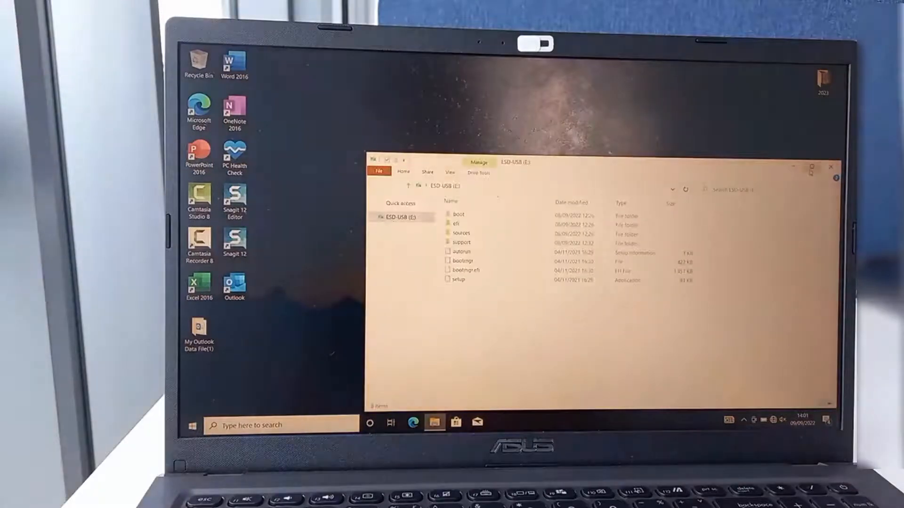
Step: On the target laptop, maximize the file window, open ESD-USB (E:) from This PC, and run its setup application with permission to make changes
click(811, 167)
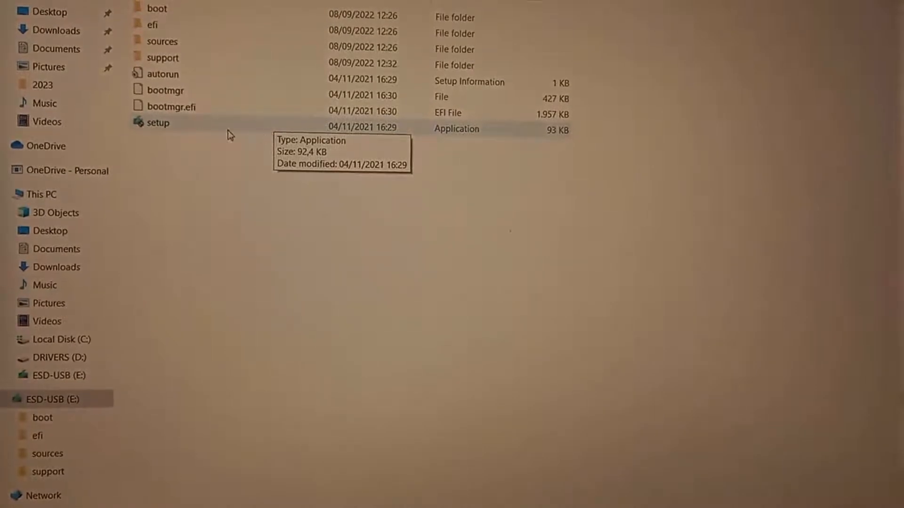
click(43, 201)
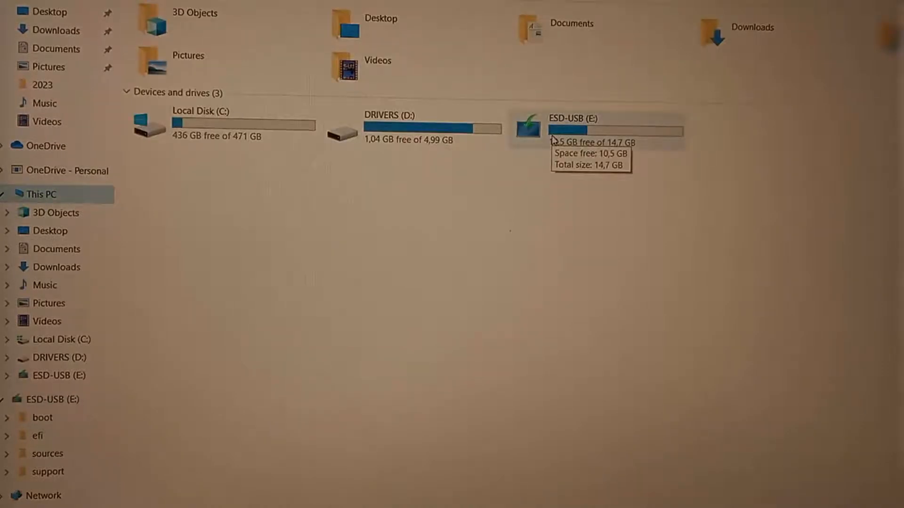
double_click(554, 140)
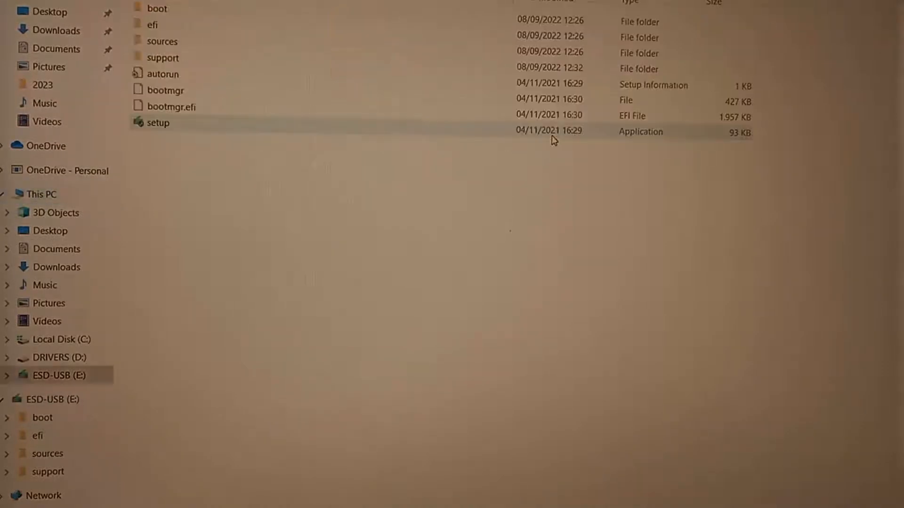
click(429, 133)
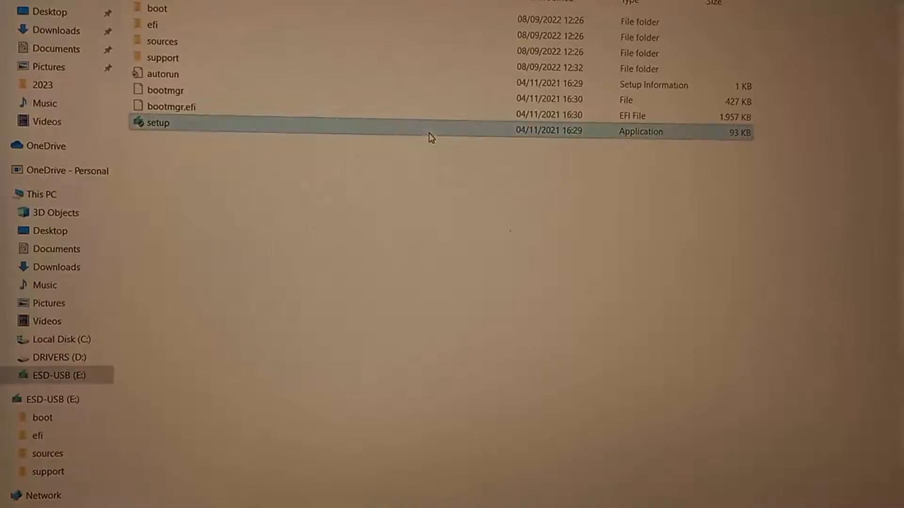
double_click(430, 134)
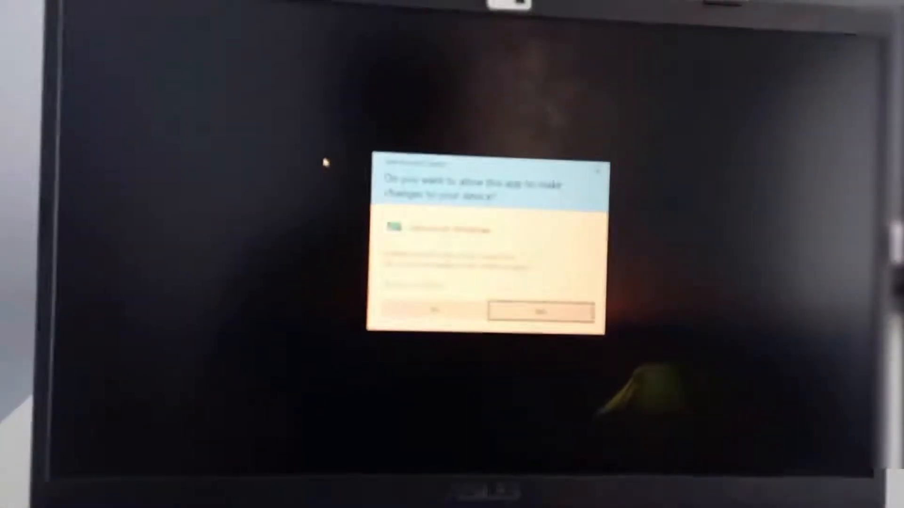
key(Left)
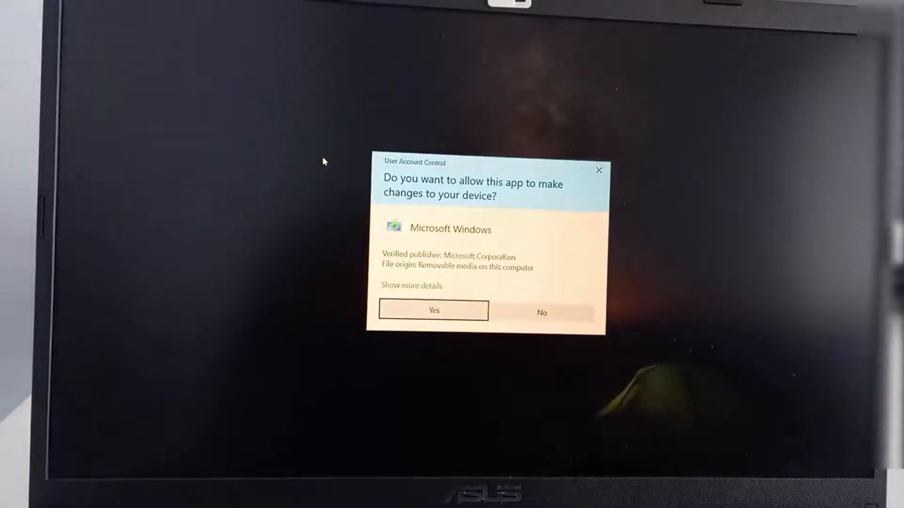
key(Return)
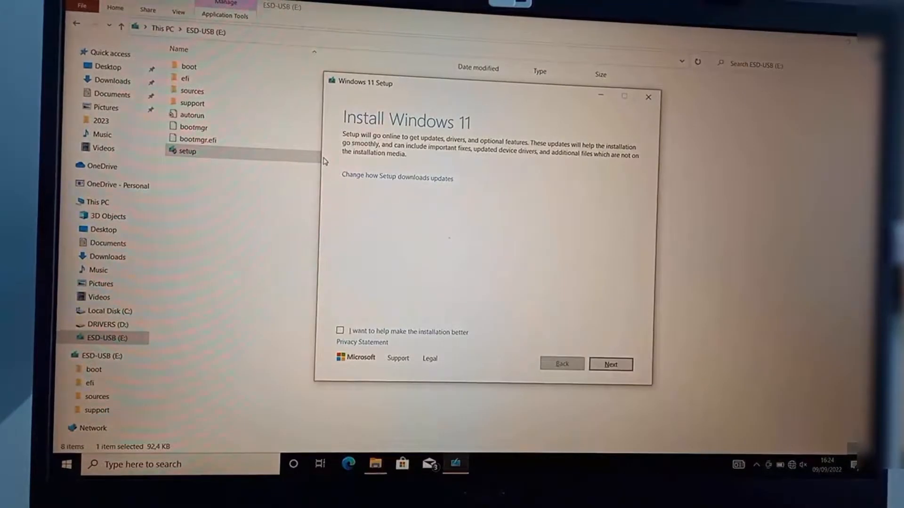
Step: Open the options for changing how Windows 11 Setup downloads updates
click(378, 179)
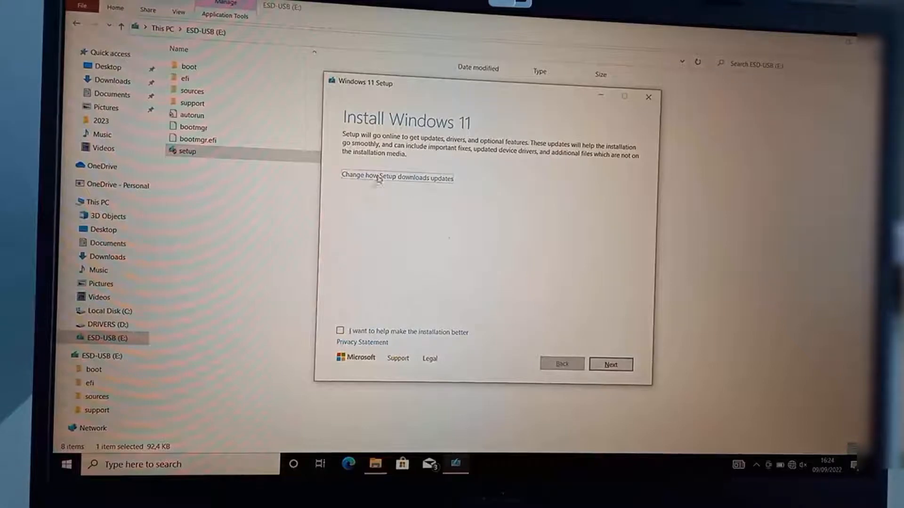